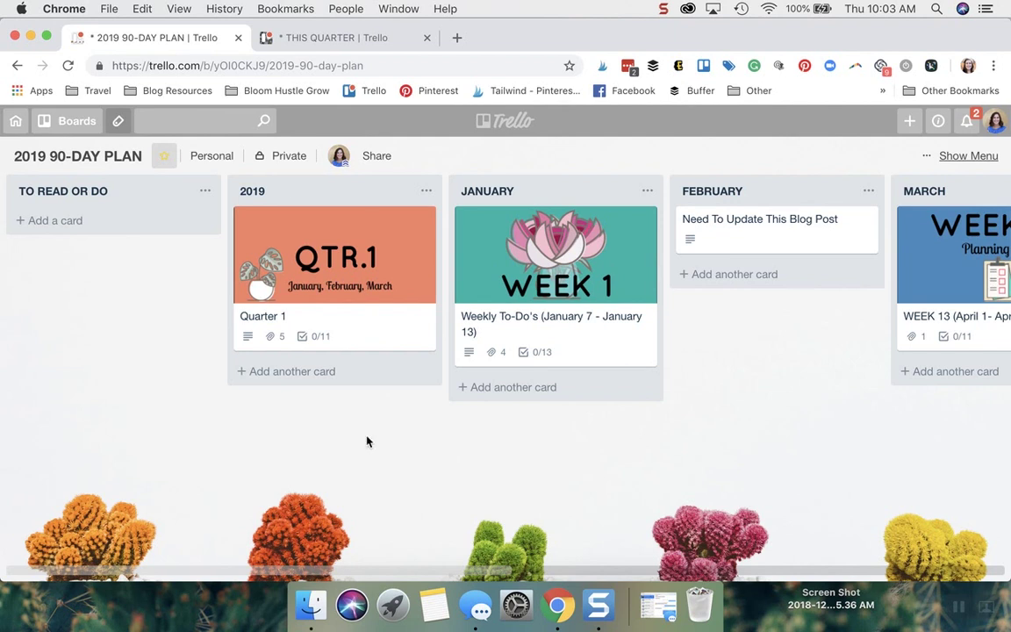
- Open the Quarter 1 card, read through its details, and close it
left_click(370, 348)
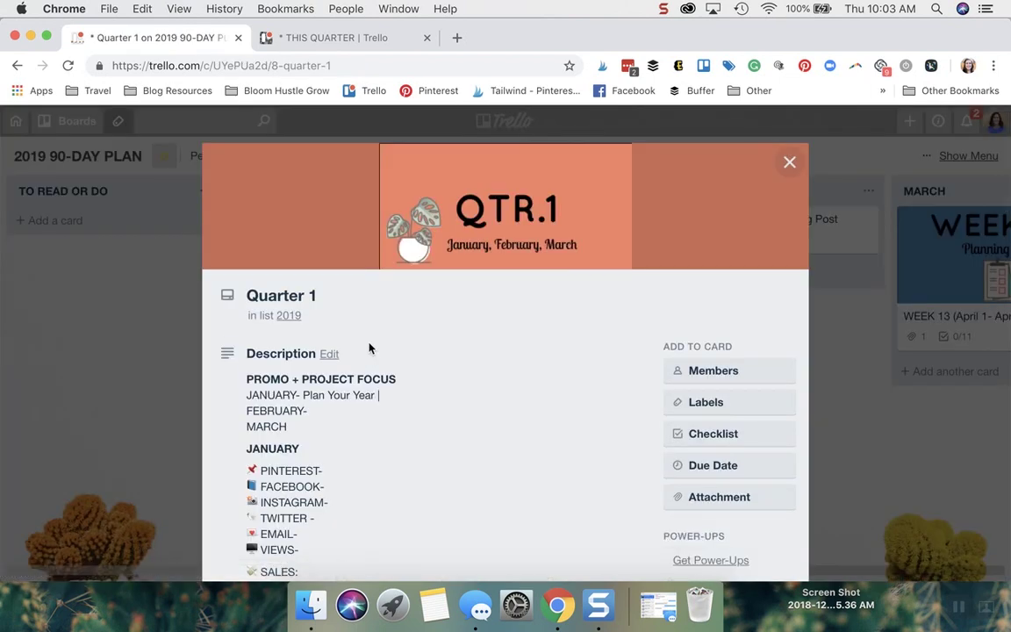
scroll(370, 348, "down", 1)
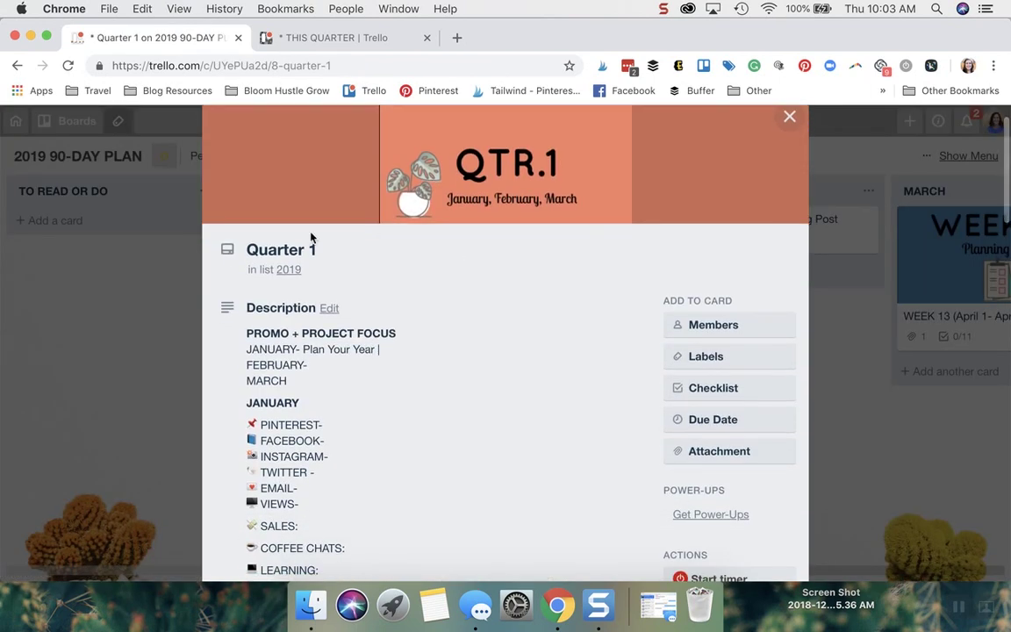
scroll(454, 339, "down", 5)
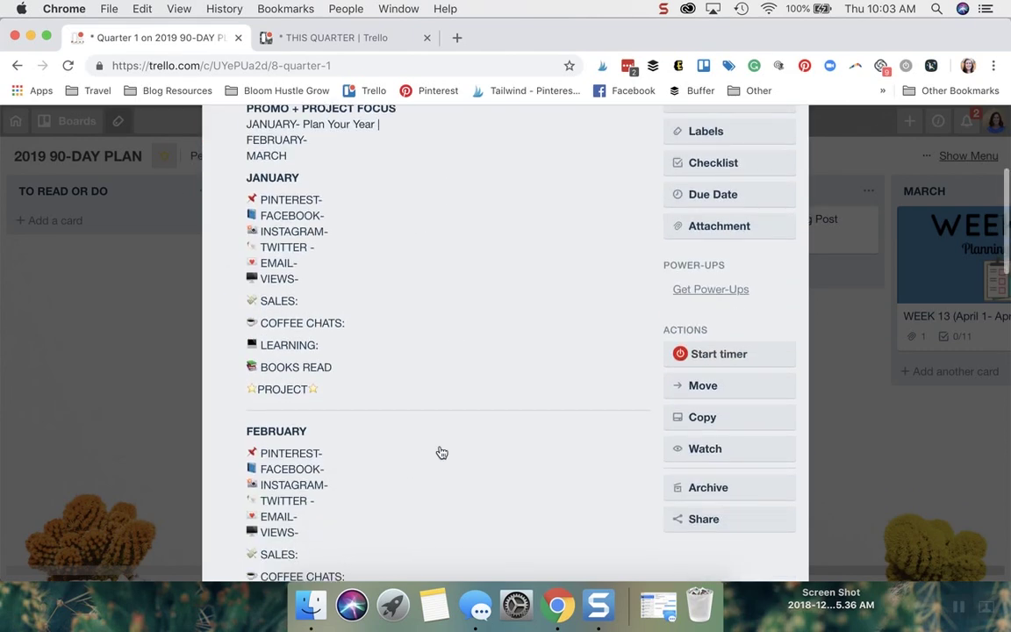
scroll(487, 376, "down", 9)
scroll(492, 287, "down", 12)
scroll(492, 287, "up", 1)
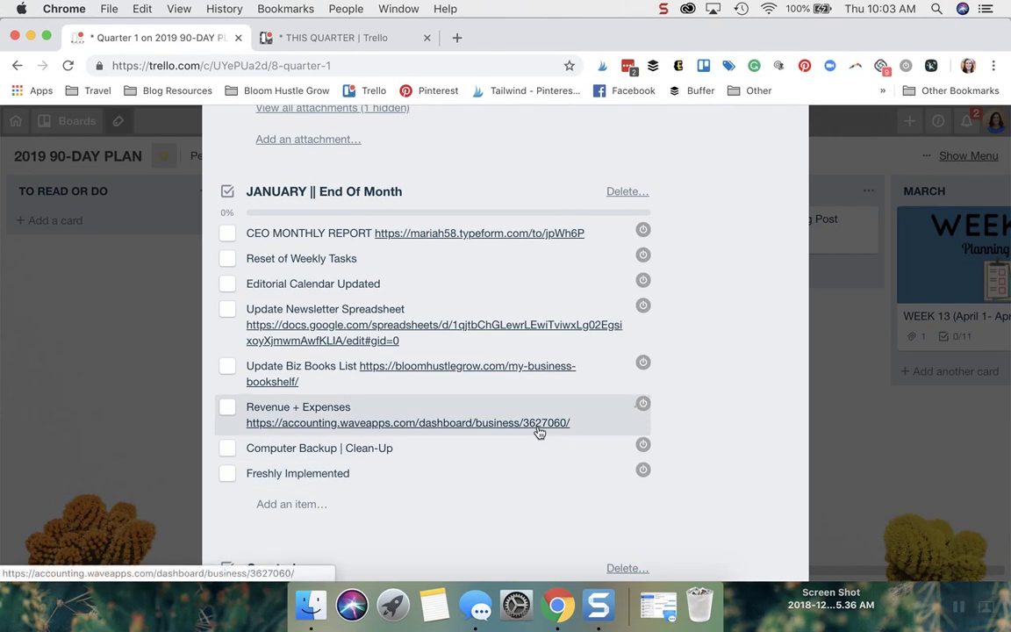
scroll(539, 432, "down", 6)
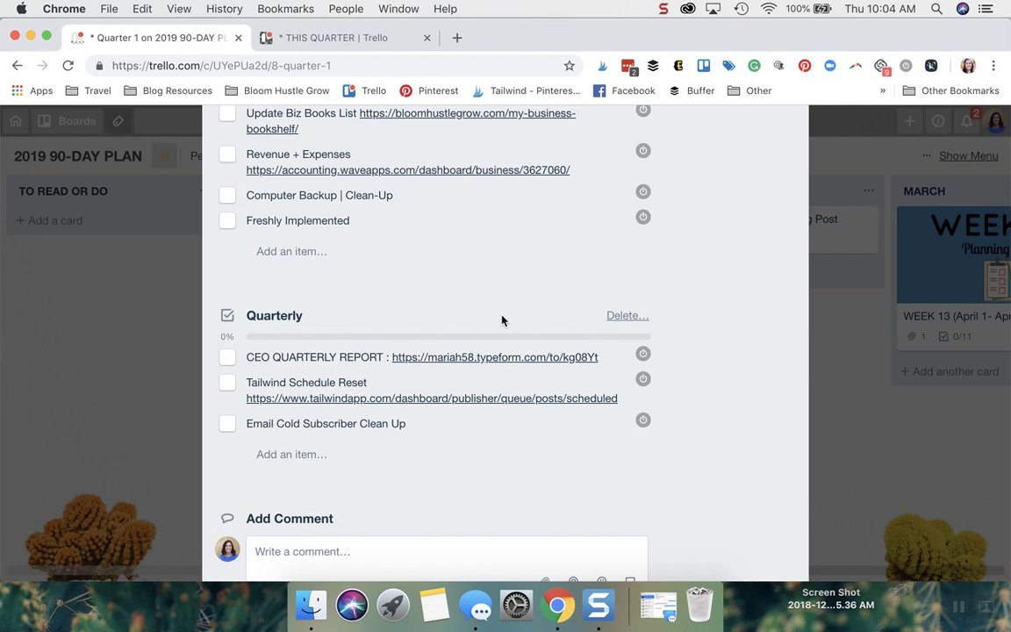
scroll(502, 321, "down", 3)
scroll(513, 406, "up", 15)
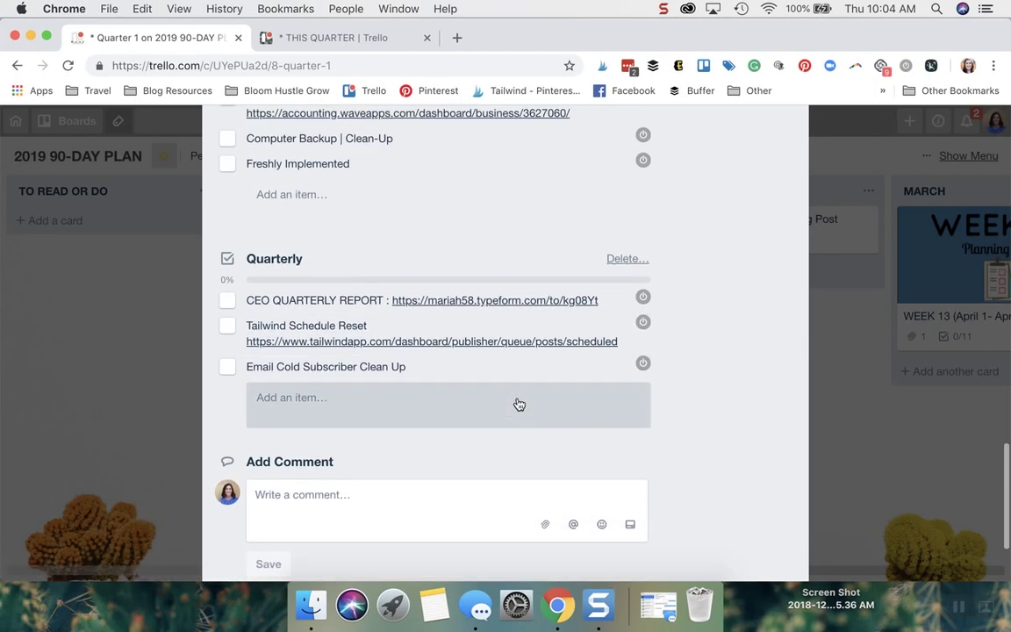
scroll(519, 405, "up", 1)
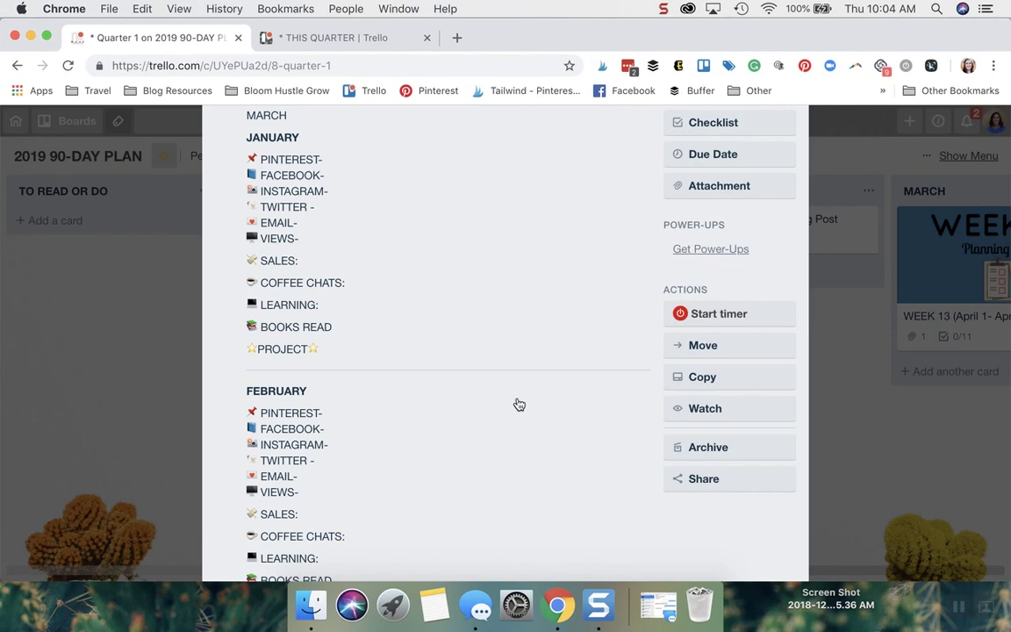
scroll(518, 404, "up", 6)
left_click(787, 162)
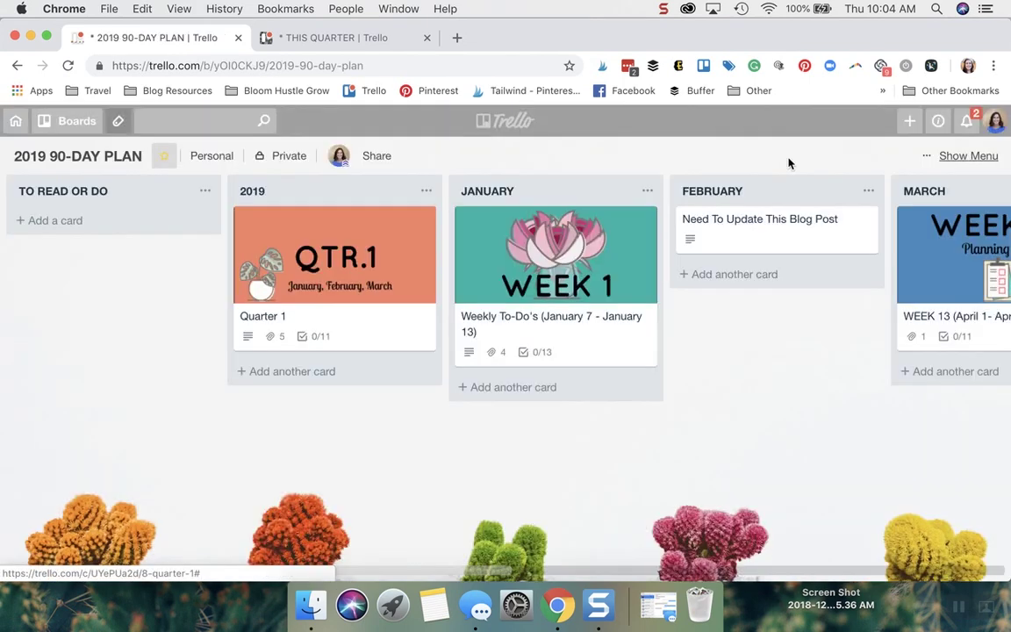
- Open the Week 1 weekly to-do card, review its full contents, and close it
scroll(520, 292, "right", 3)
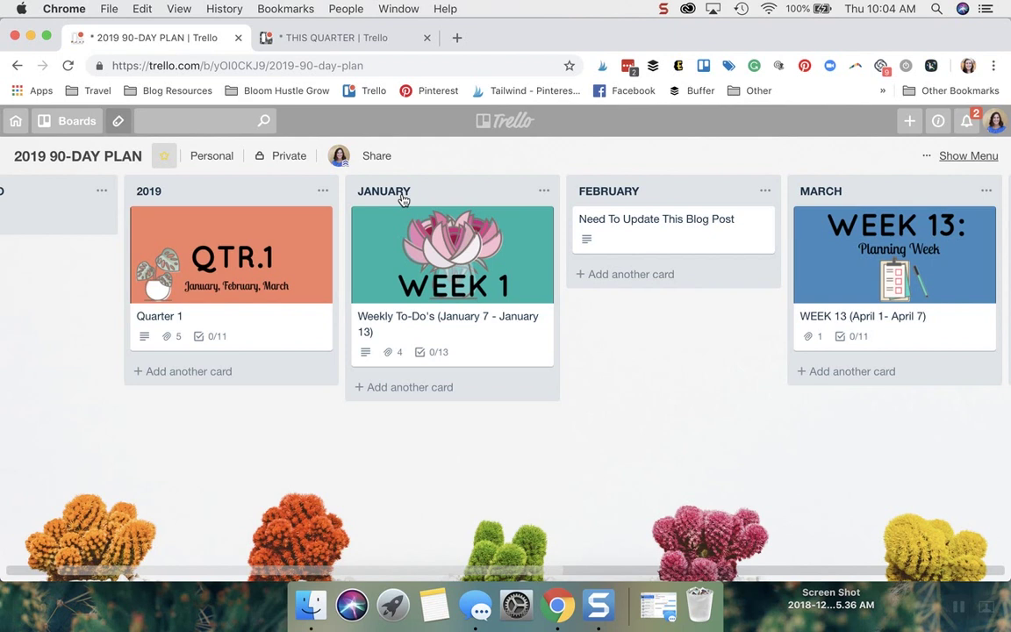
scroll(401, 199, "right", 2)
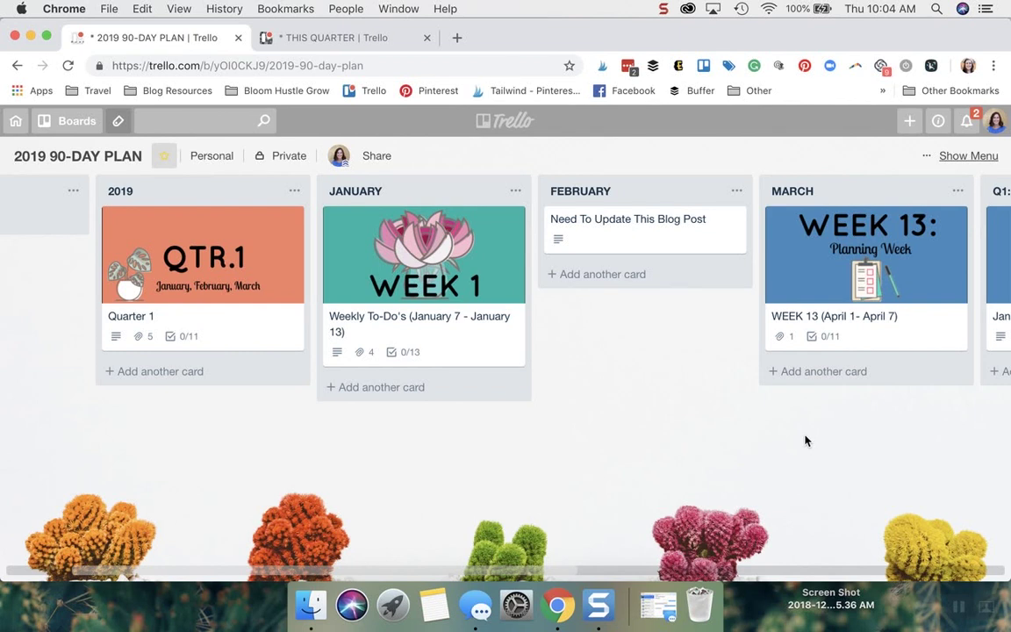
left_click(449, 353)
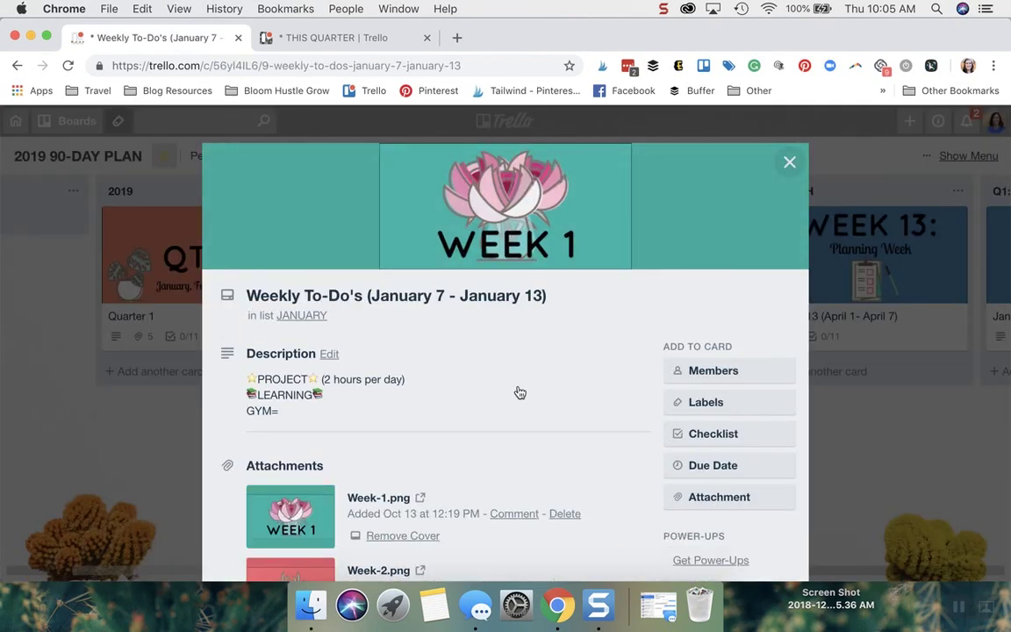
scroll(517, 395, "down", 1)
scroll(518, 392, "down", 15)
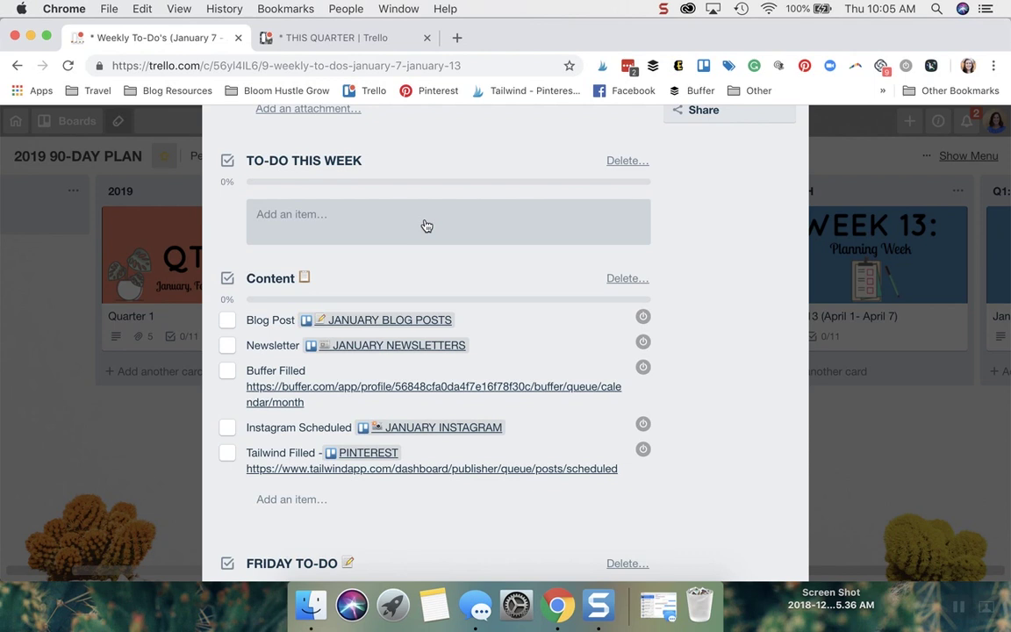
scroll(363, 231, "down", 2)
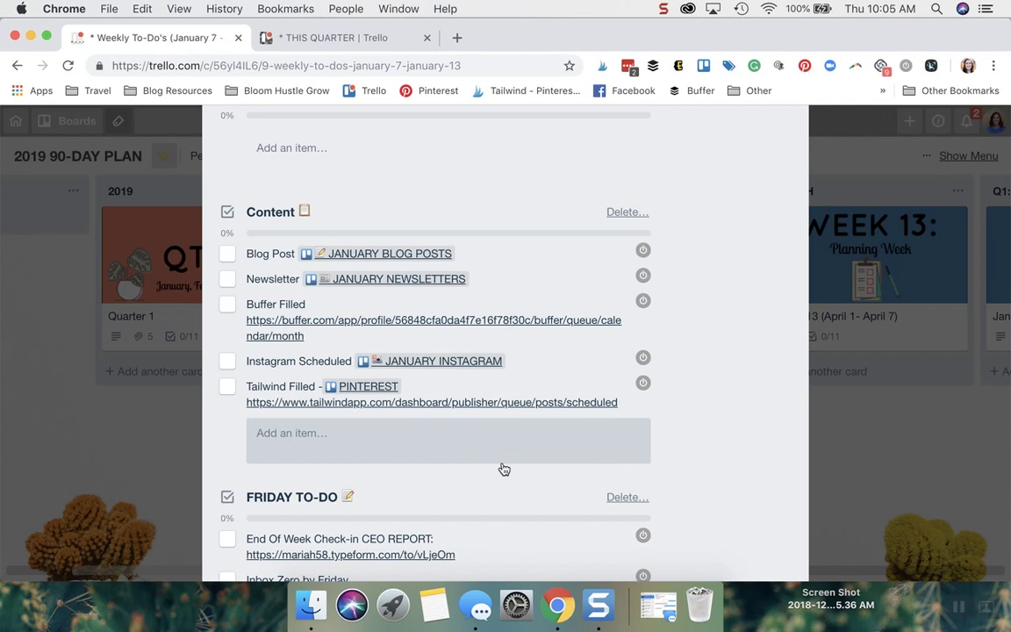
scroll(503, 470, "down", 5)
scroll(578, 416, "down", 5)
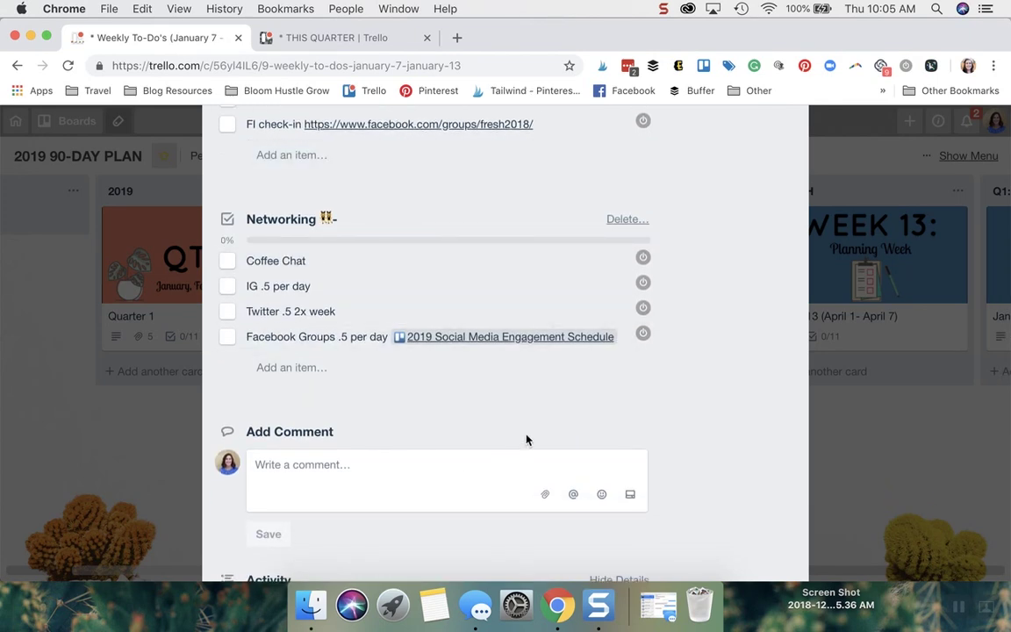
scroll(527, 440, "up", 20)
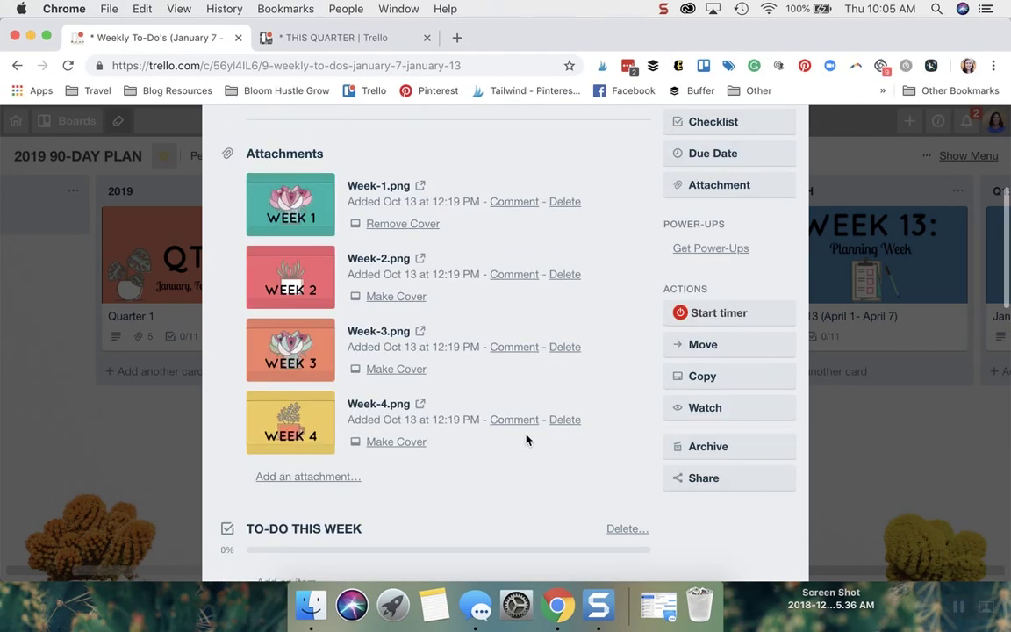
scroll(527, 440, "down", 15)
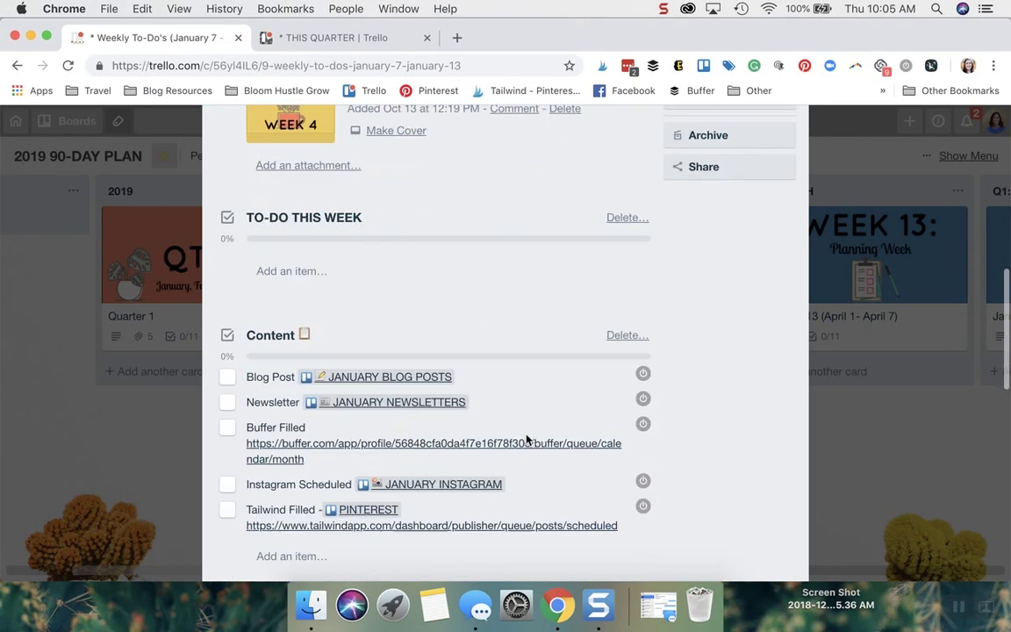
scroll(526, 439, "down", 4)
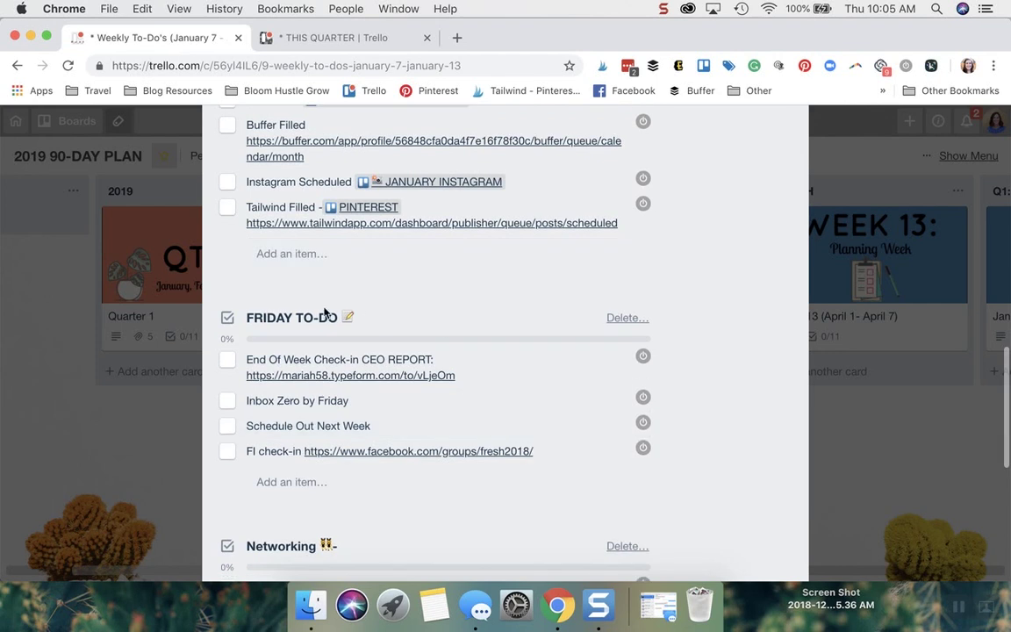
scroll(490, 364, "up", 2)
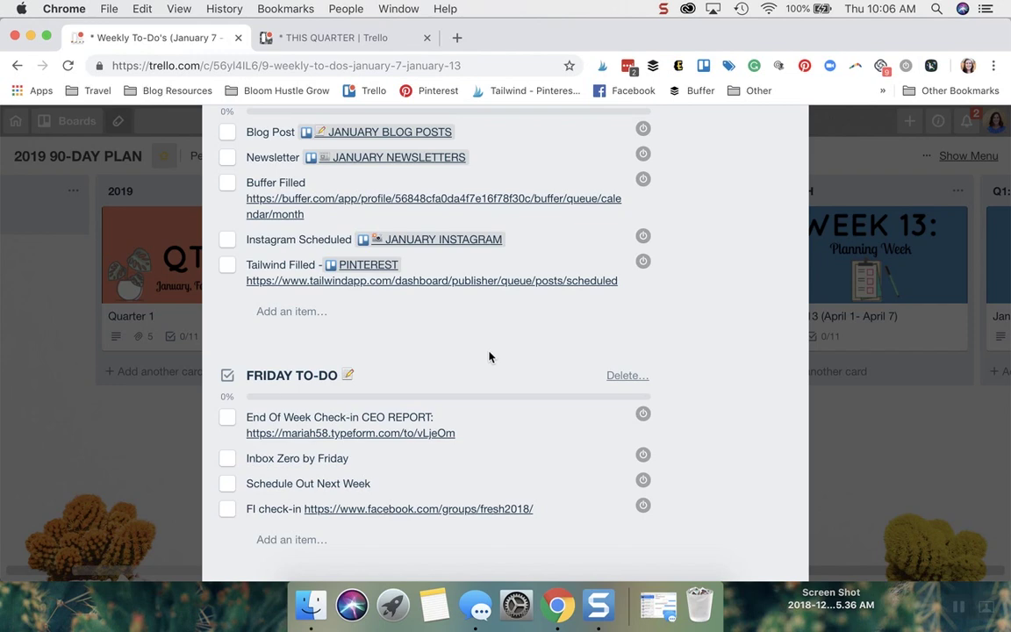
scroll(490, 357, "down", 10)
scroll(488, 354, "down", 2)
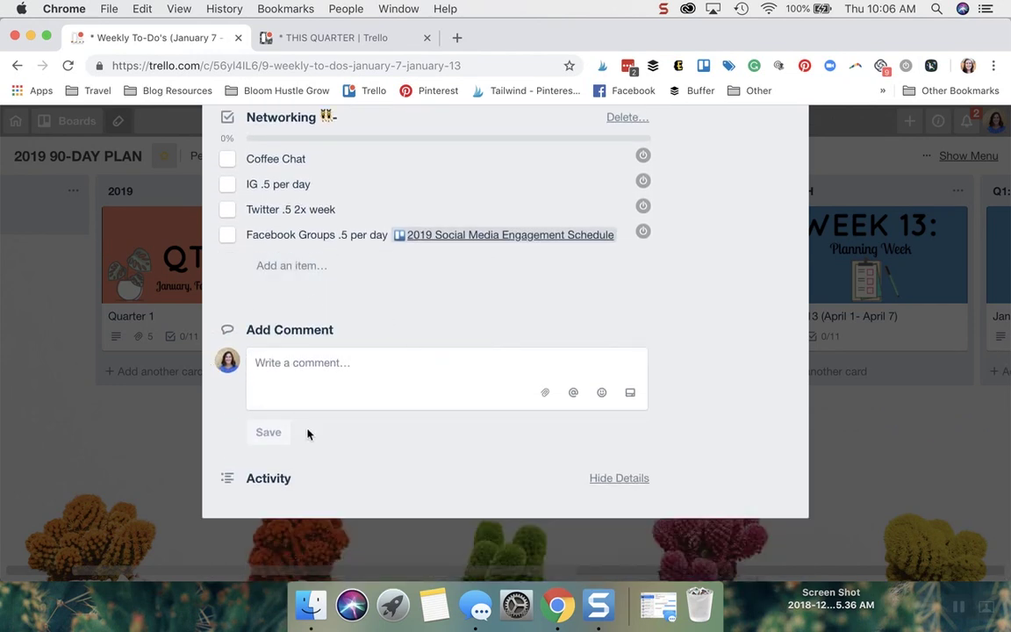
scroll(344, 425, "up", 3)
scroll(345, 426, "up", 10)
left_click(788, 162)
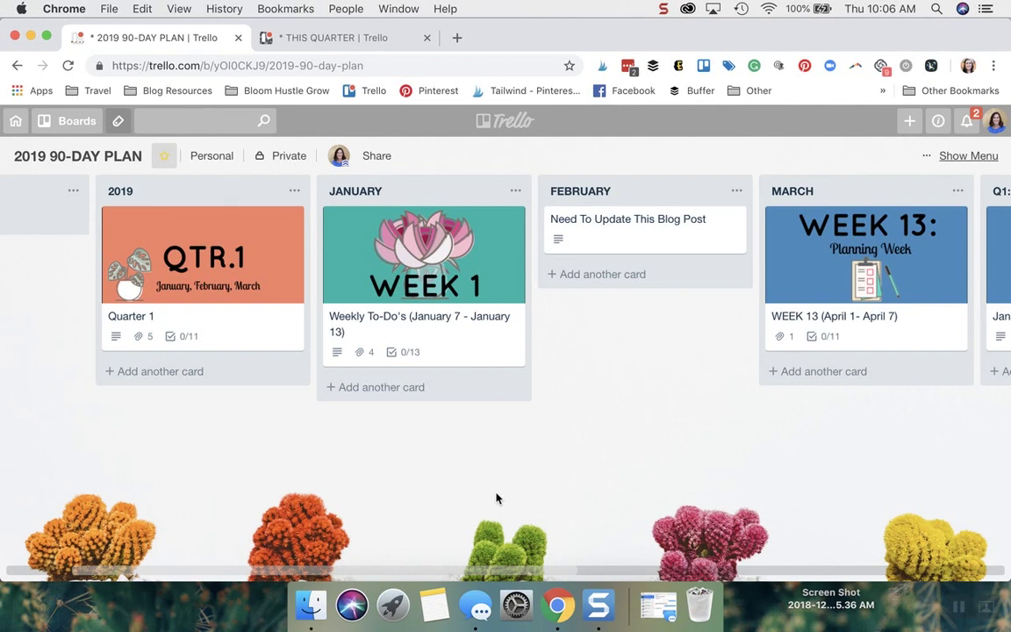
- Drag a card to another spot and back, then view the remaining lists on the right
scroll(496, 499, "right", 5)
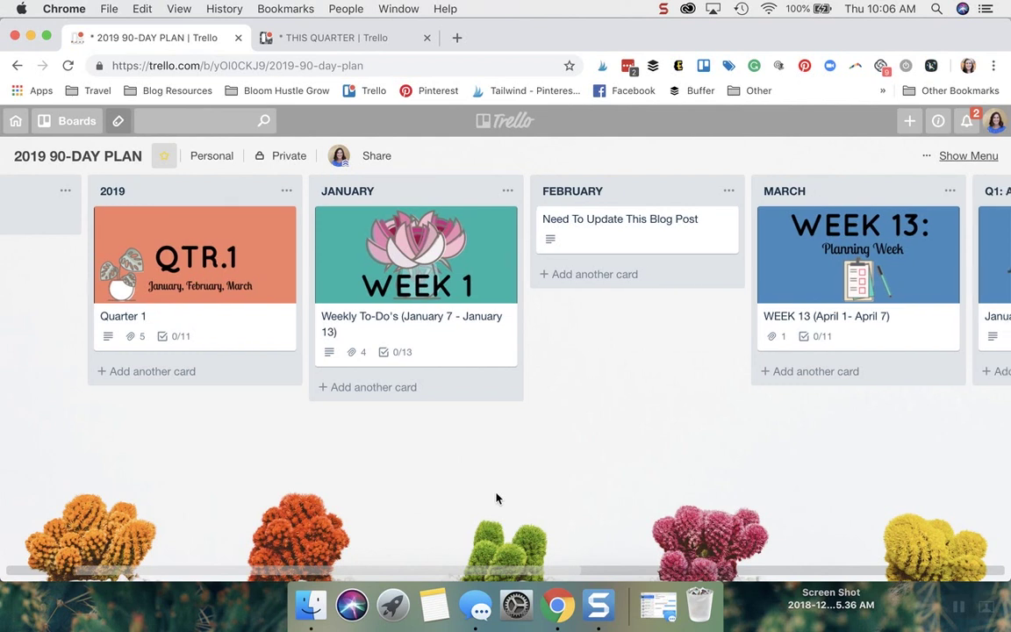
scroll(496, 499, "right", 2)
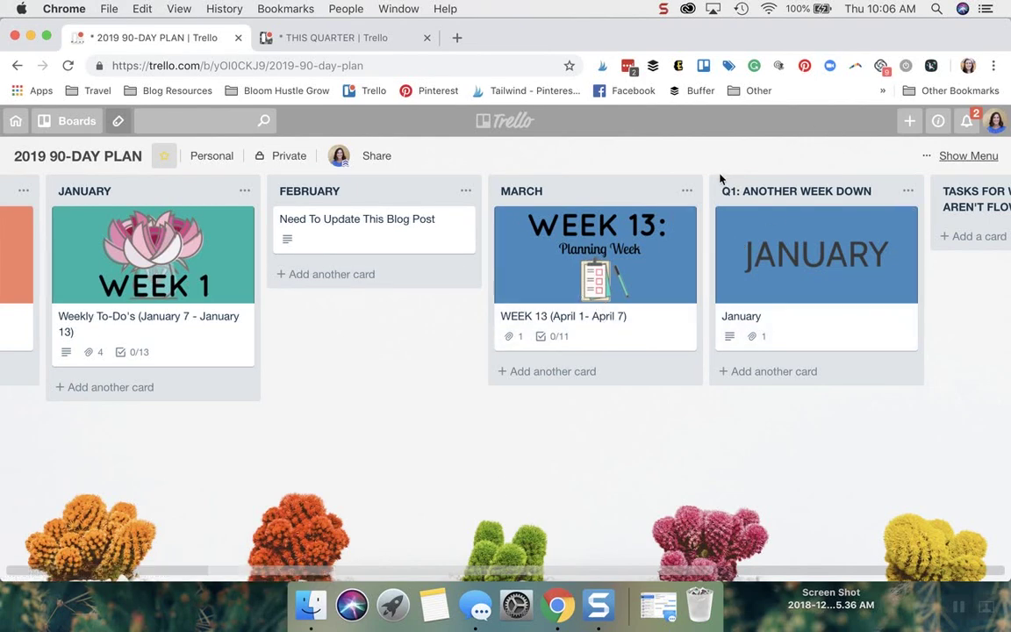
left_click_drag(181, 350, 760, 498)
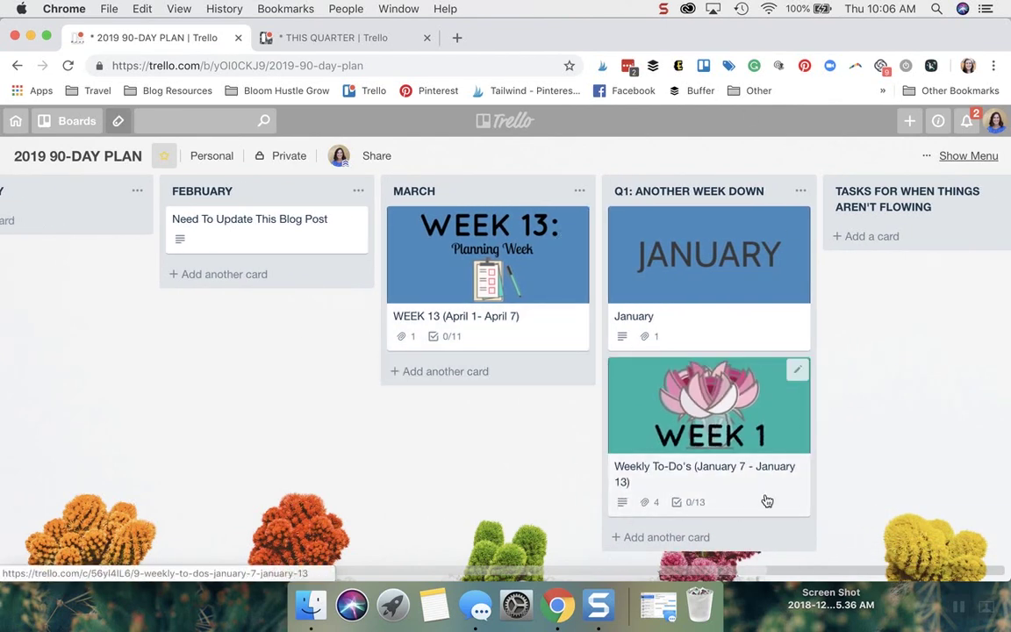
left_click_drag(767, 501, 571, 344)
scroll(908, 481, "right", 5)
scroll(906, 484, "right", 7)
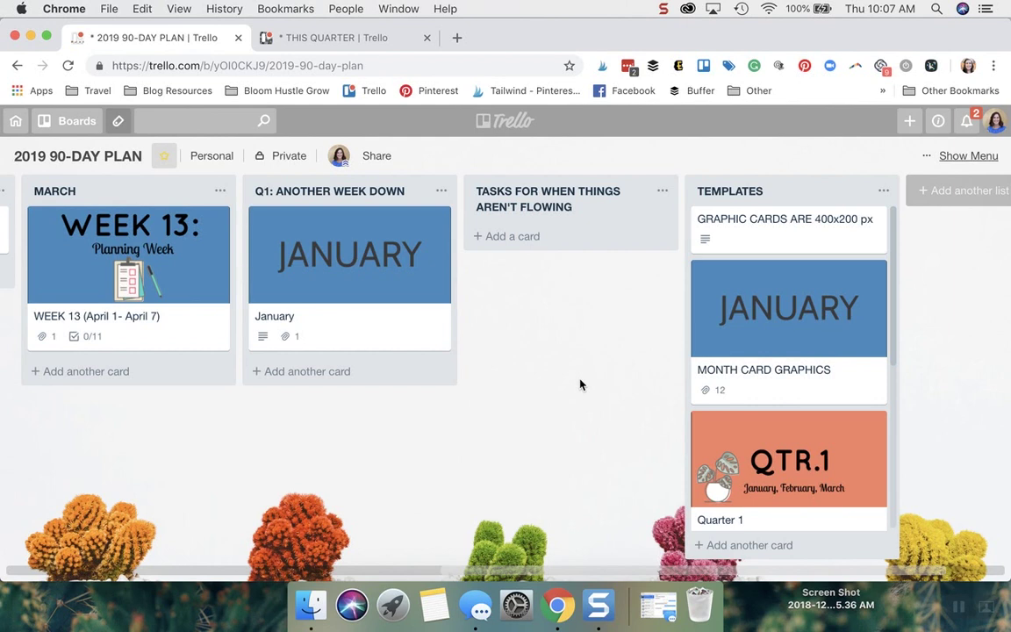
scroll(580, 385, "right", 2)
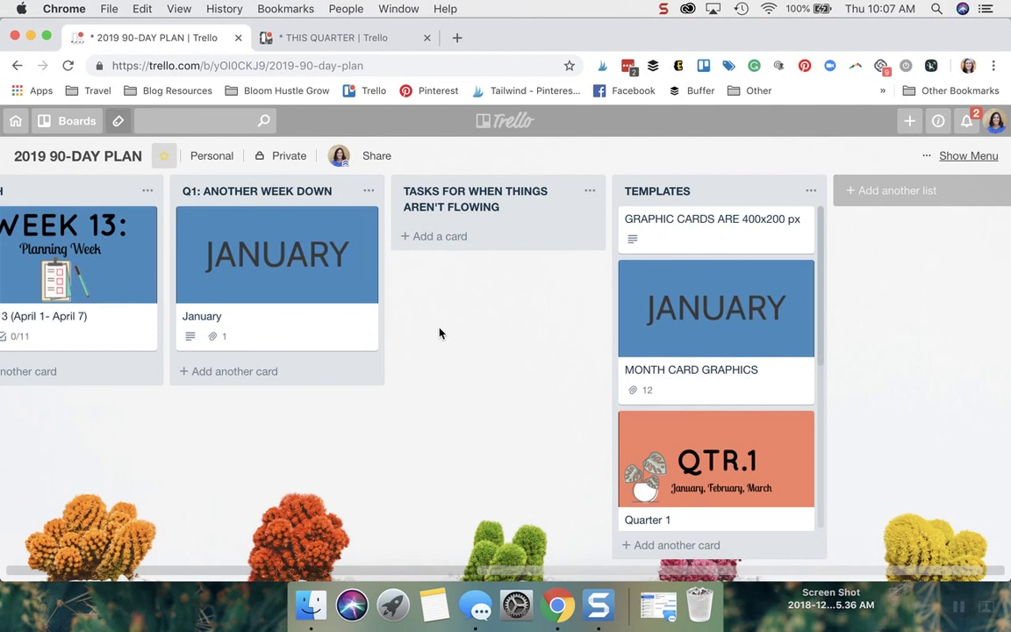
- Switch to the THIS QUARTER board and look across its quarter lists
left_click(322, 41)
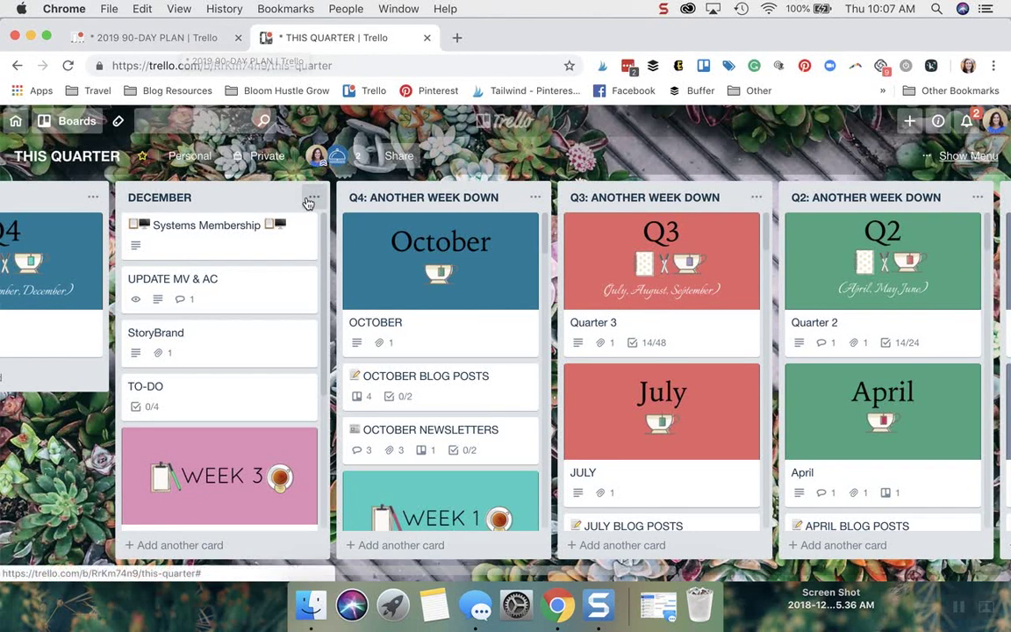
scroll(546, 169, "left", 3)
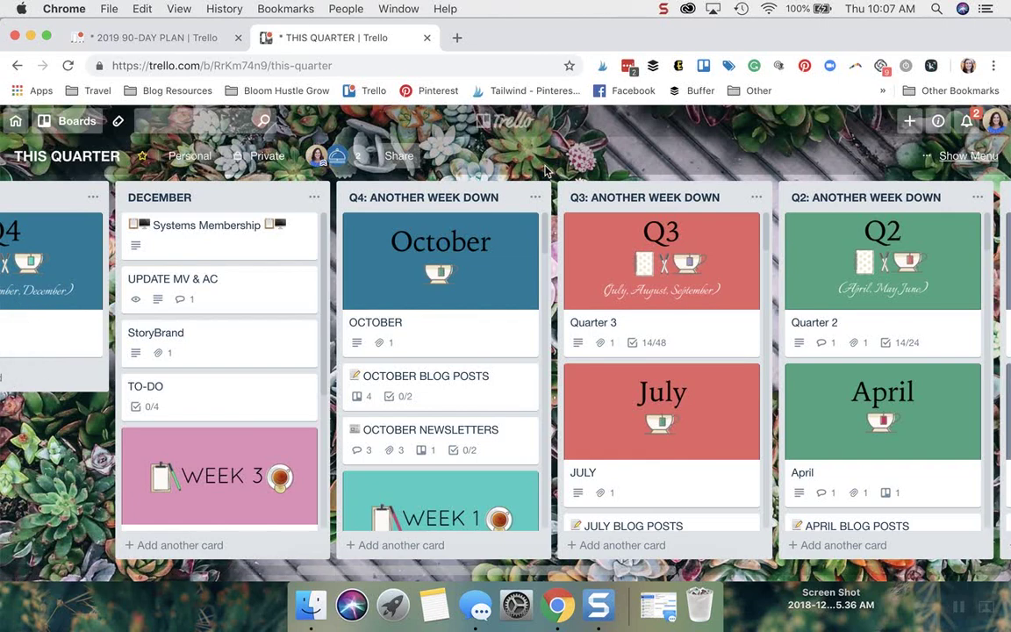
scroll(169, 453, "left", 2)
scroll(169, 453, "left", 2)
scroll(168, 453, "right", 4)
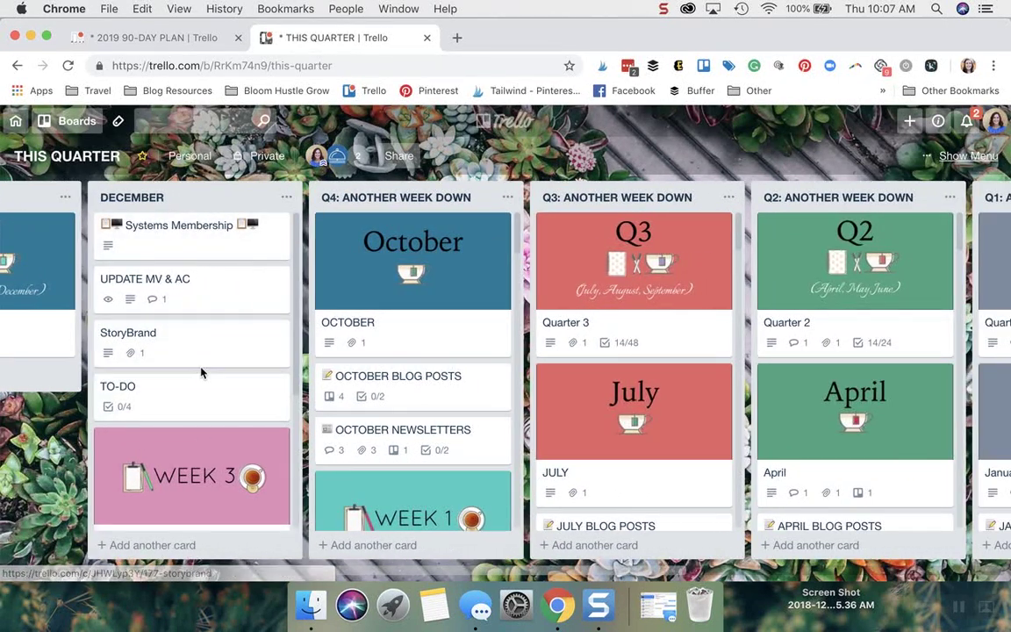
scroll(203, 373, "right", 5)
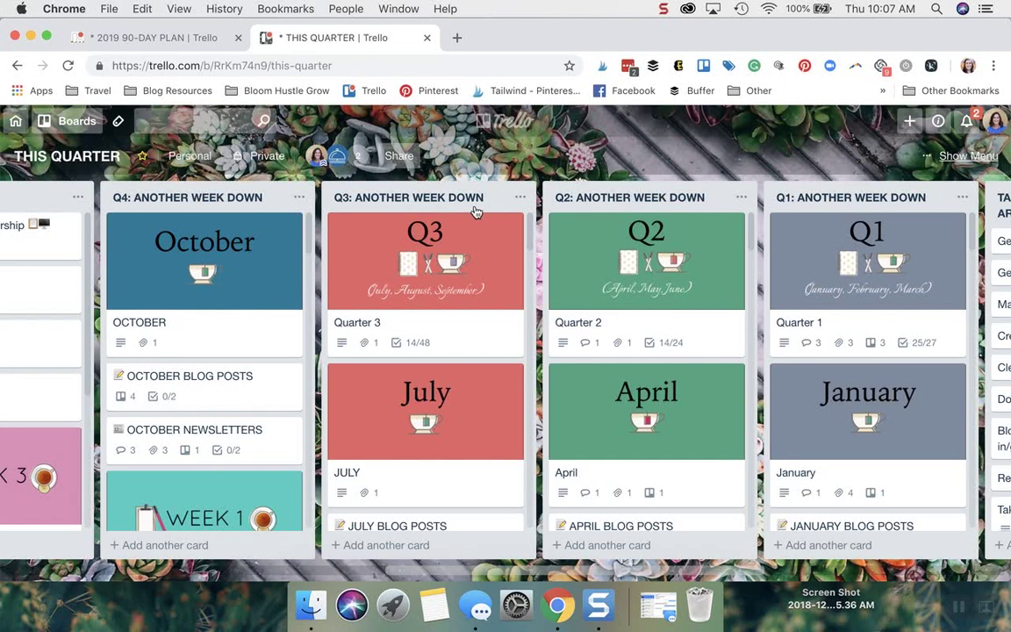
- Scroll down the Q3 list to reach the JULY BLOG POSTS card
scroll(474, 397, "down", 1)
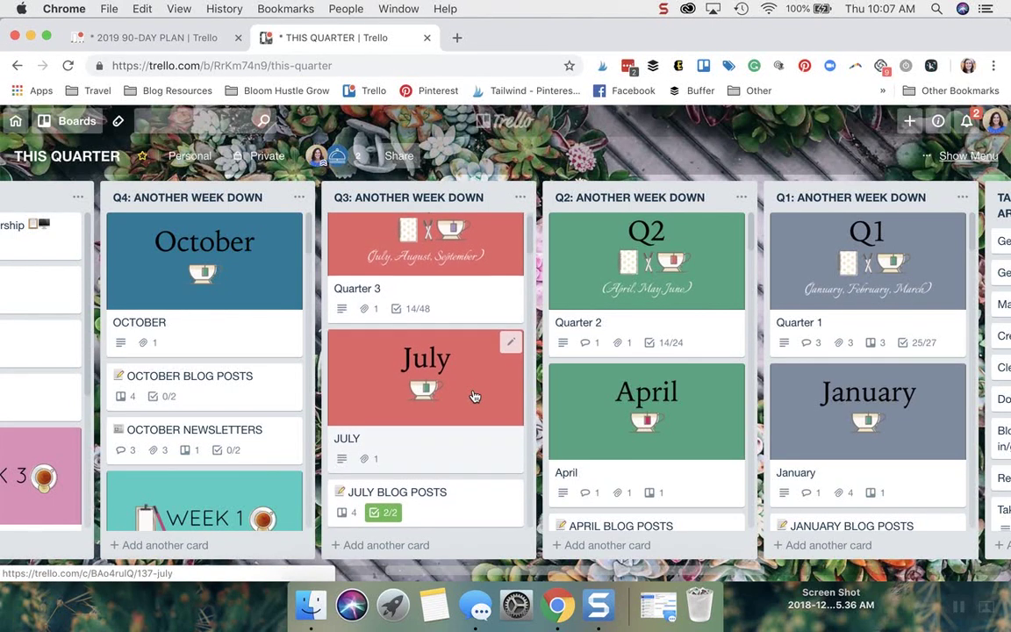
scroll(474, 397, "down", 1)
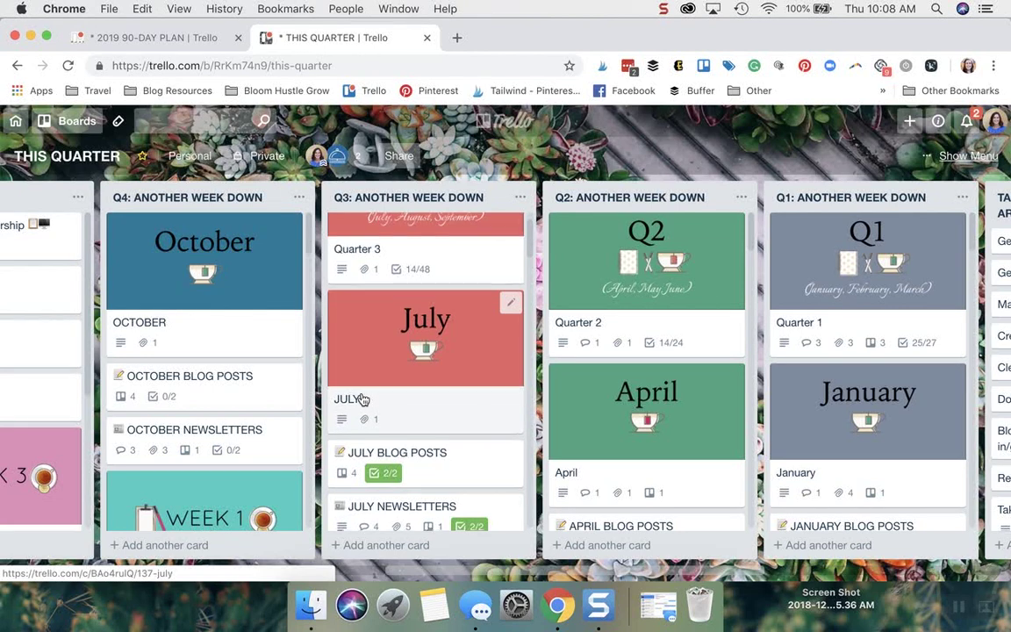
scroll(365, 399, "down", 2)
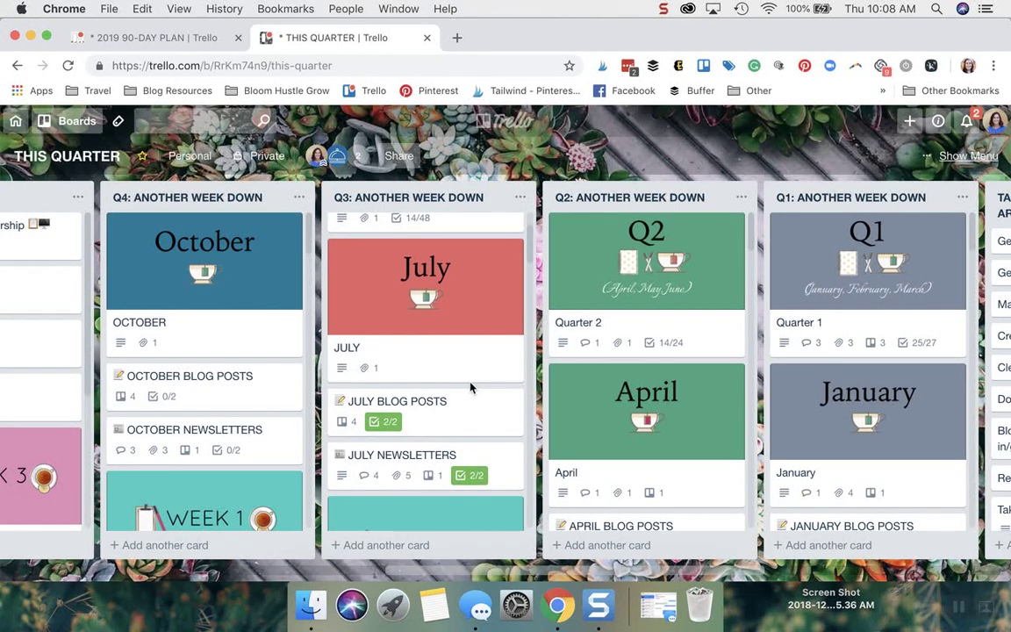
scroll(470, 387, "down", 3)
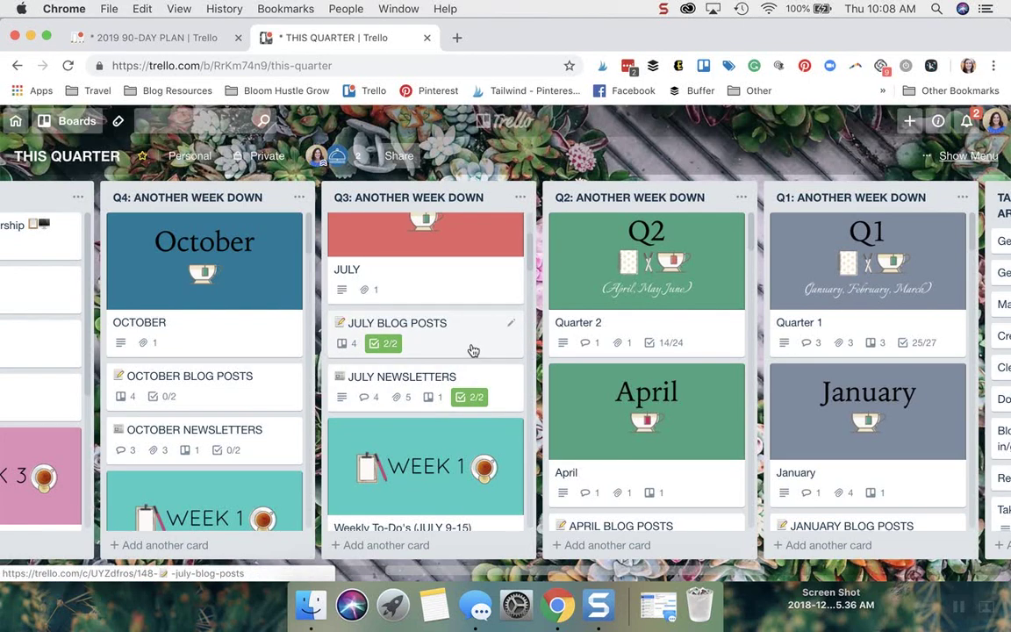
- Open the JULY BLOG POSTS card and review its linked BHG CONTENT BANK post attachments
left_click(472, 350)
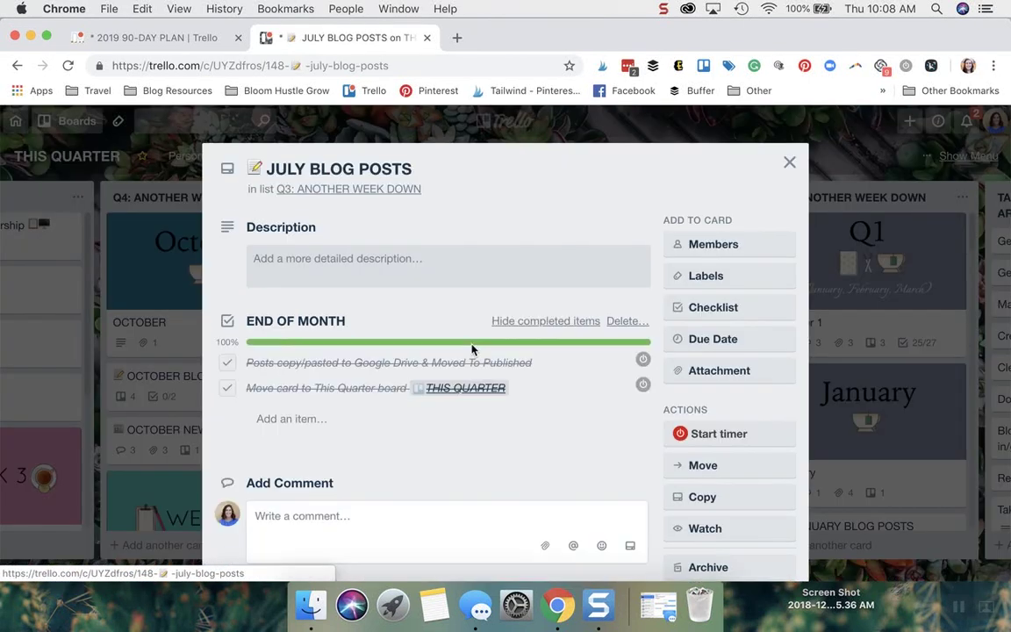
scroll(472, 350, "down", 2)
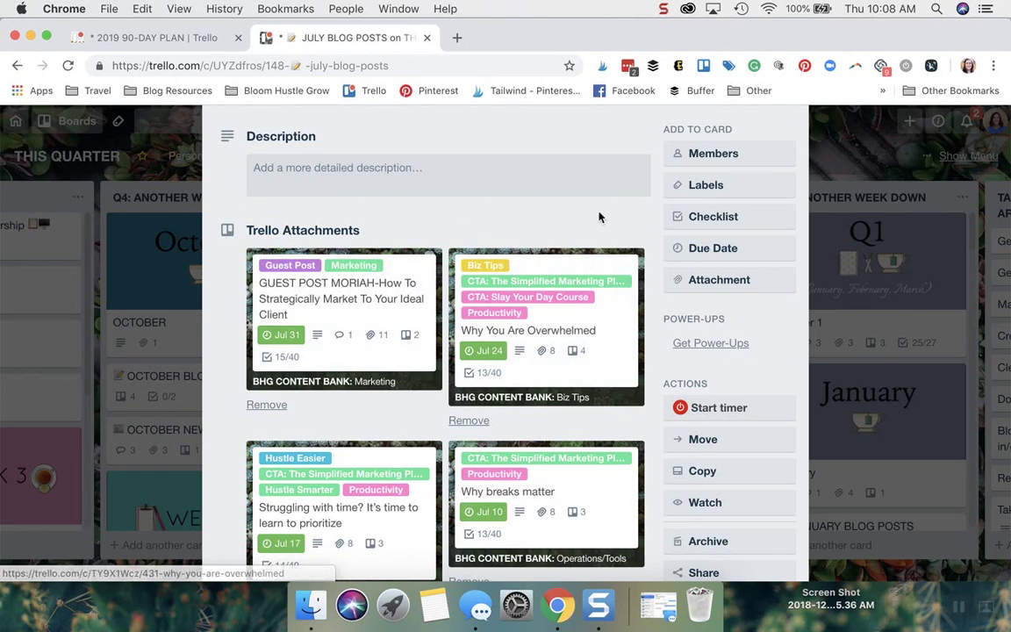
scroll(599, 215, "up", 2)
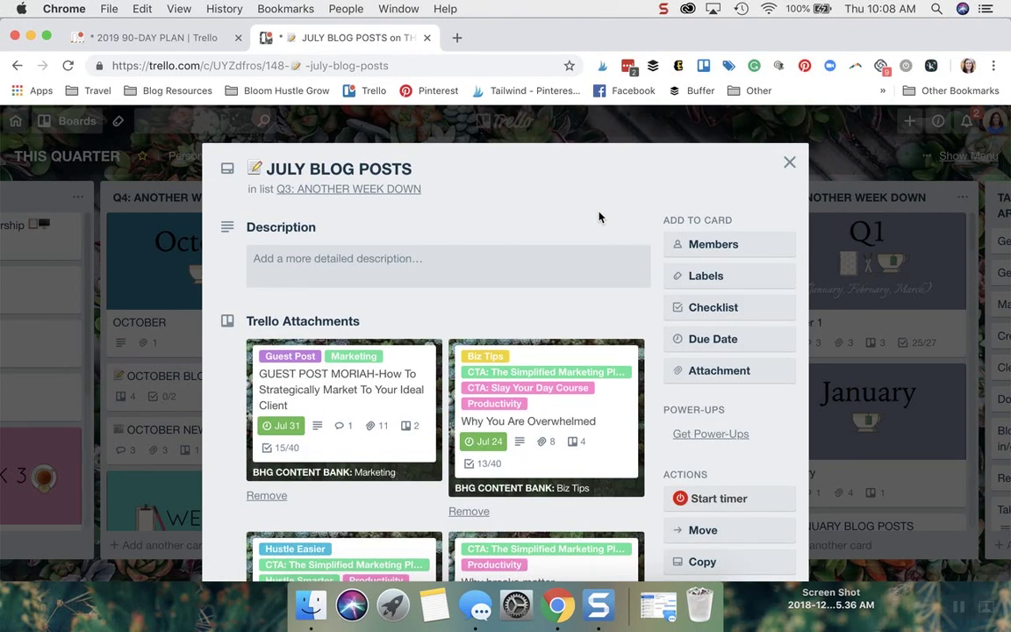
scroll(598, 215, "down", 2)
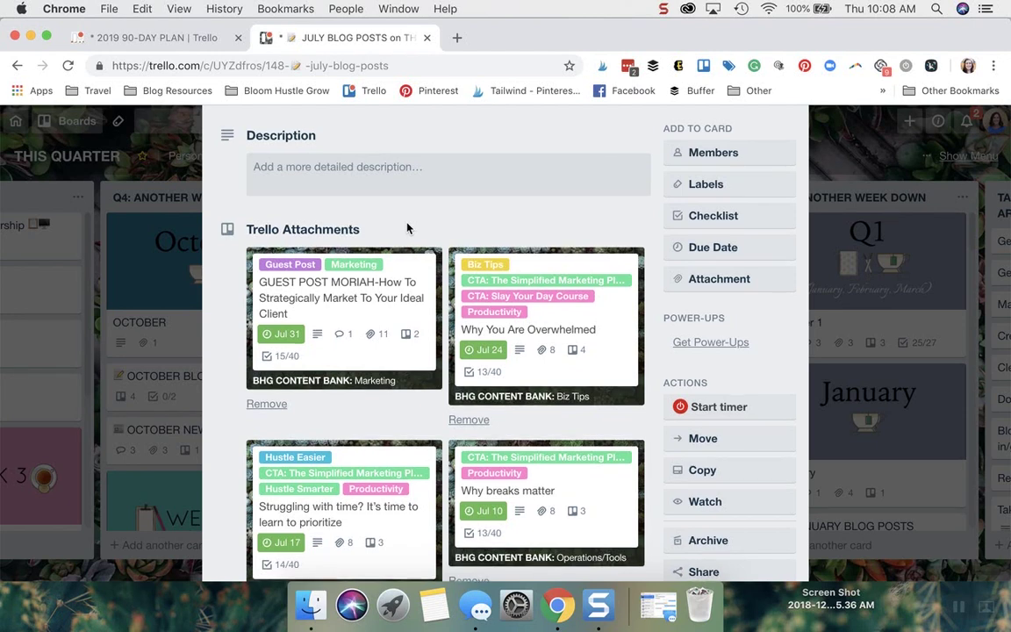
scroll(406, 229, "up", 2)
left_click(789, 164)
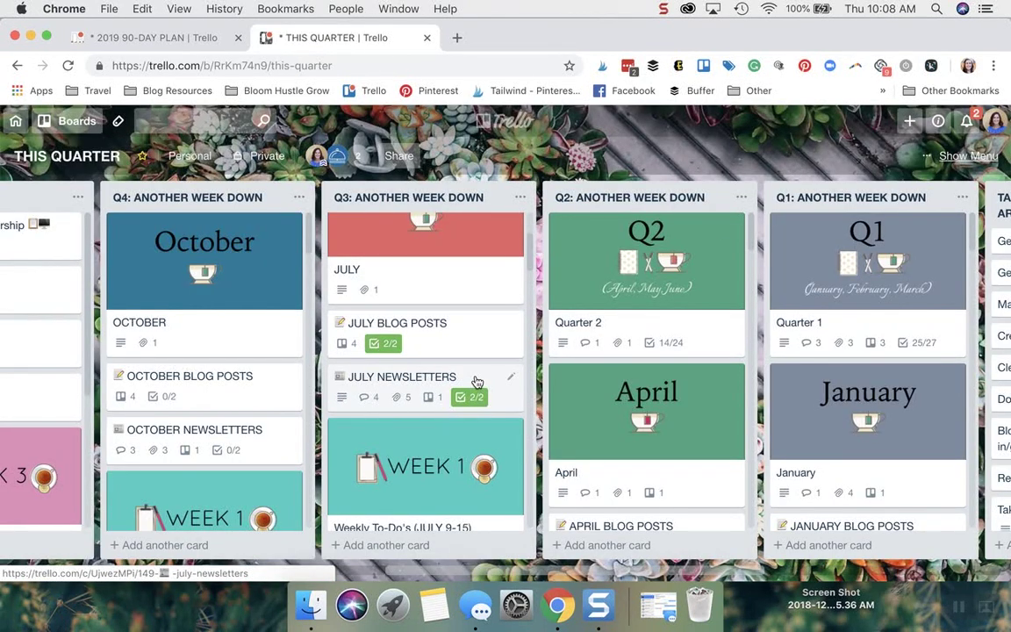
left_click(477, 381)
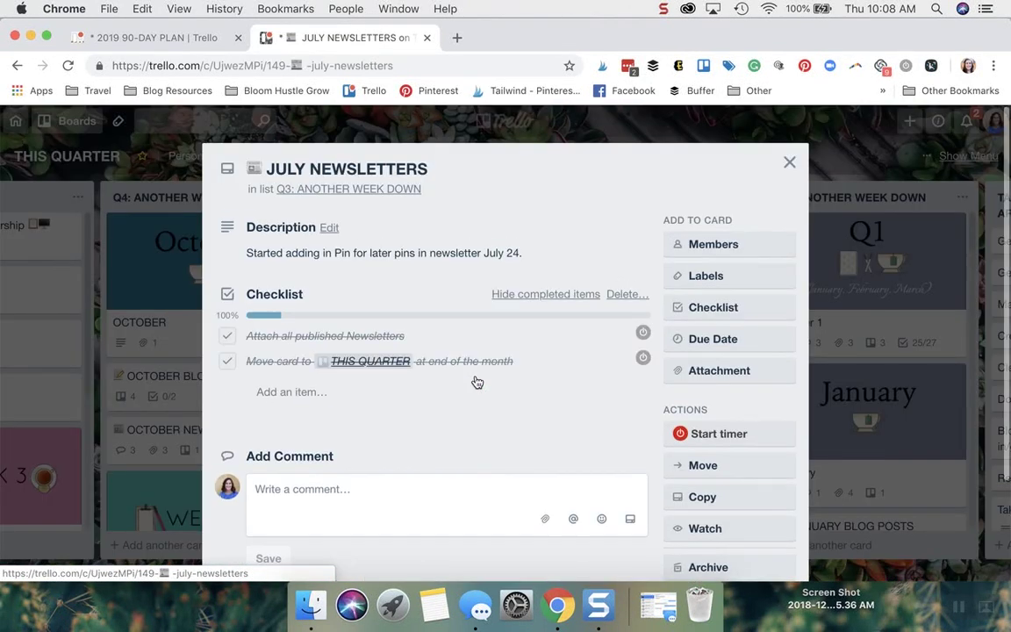
scroll(477, 381, "down", 10)
scroll(476, 381, "down", 5)
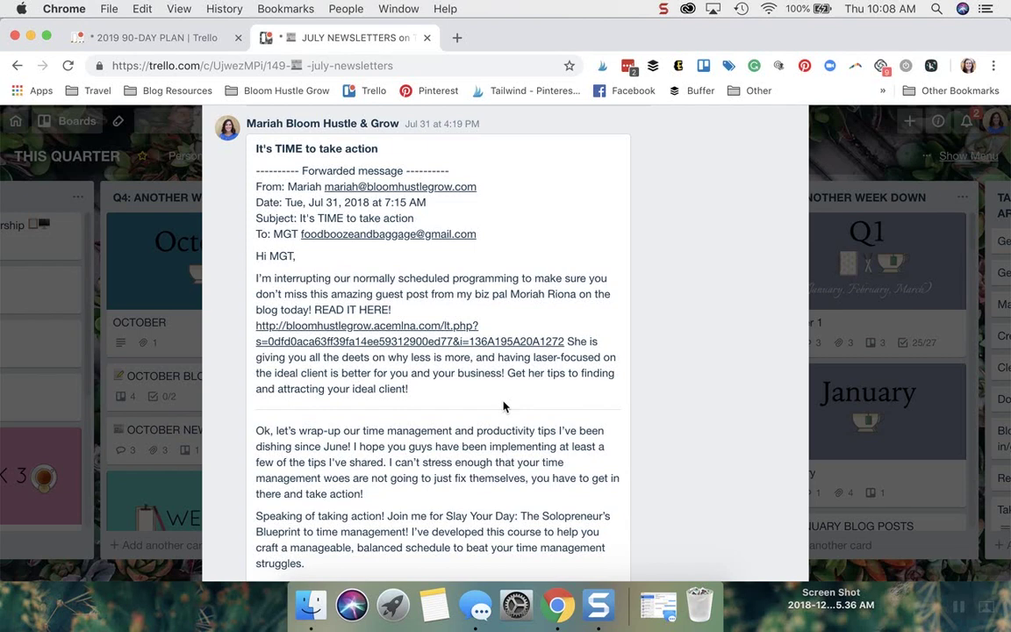
scroll(503, 406, "up", 15)
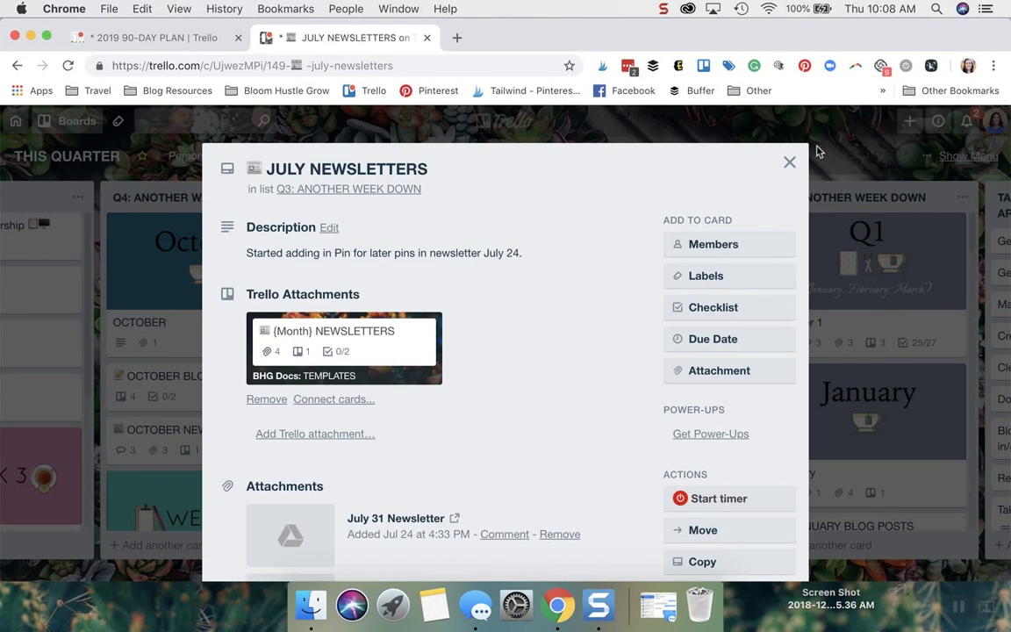
left_click(789, 161)
scroll(431, 442, "down", 3)
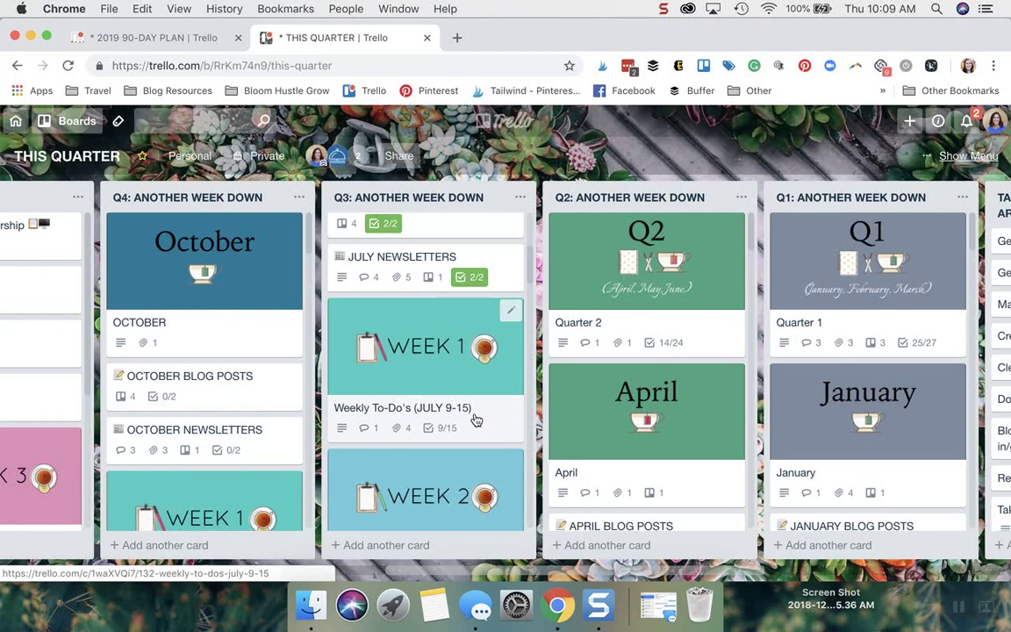
- Return to the 2019 90-DAY PLAN board
left_click(154, 37)
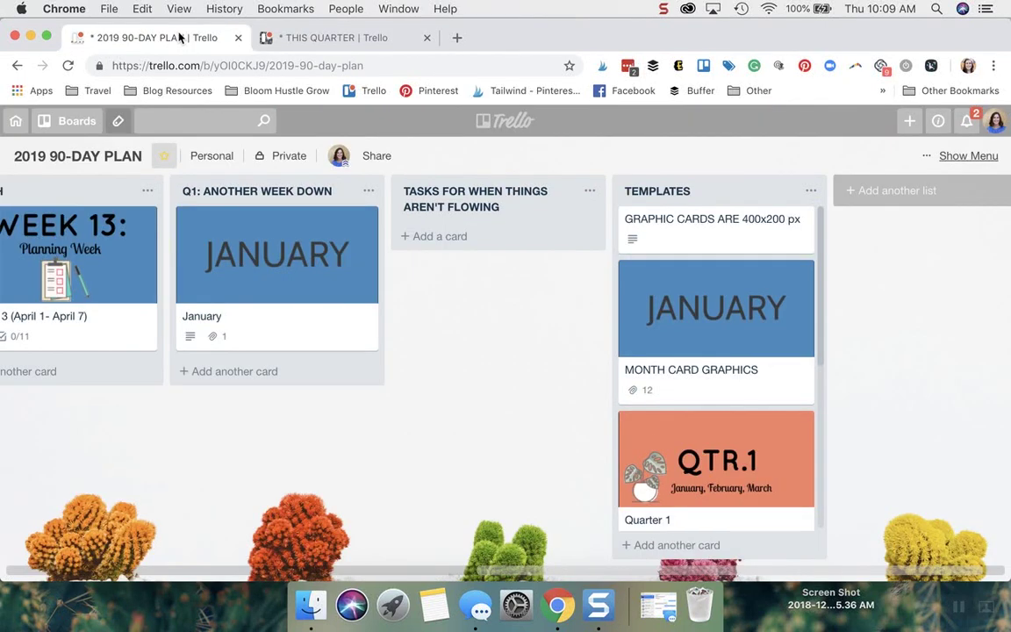